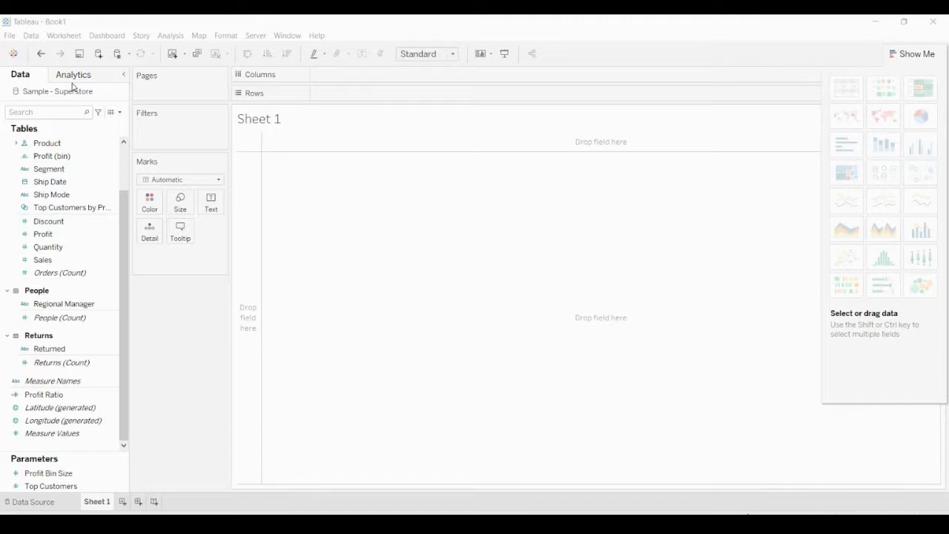
Put YEAR and QUARTER of Order Date on Columns and SUM(Profit) on Rows.
{"action": "scroll", "coordinate": [70, 222], "scroll_direction": "up", "scroll_amount": 3}
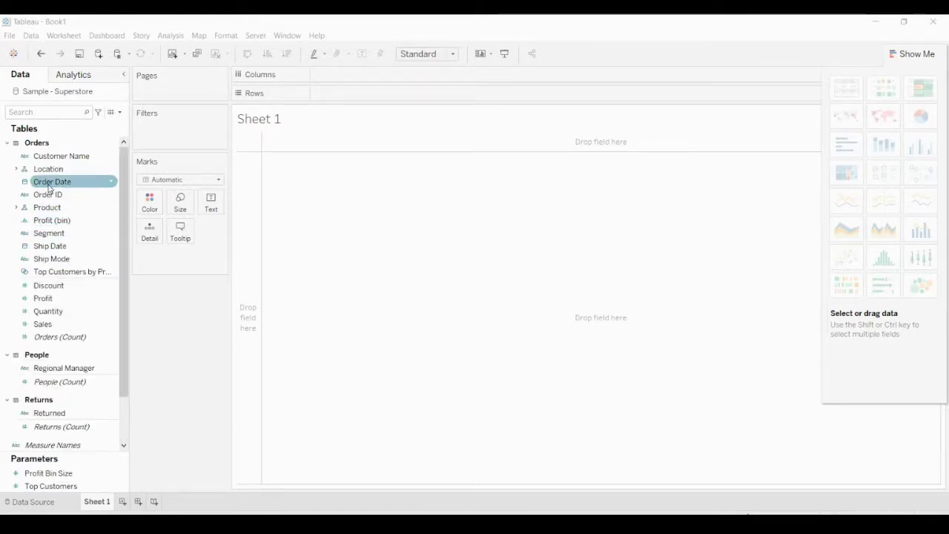
{"action": "left_click_drag", "start_coordinate": [49, 187], "coordinate": [331, 83]}
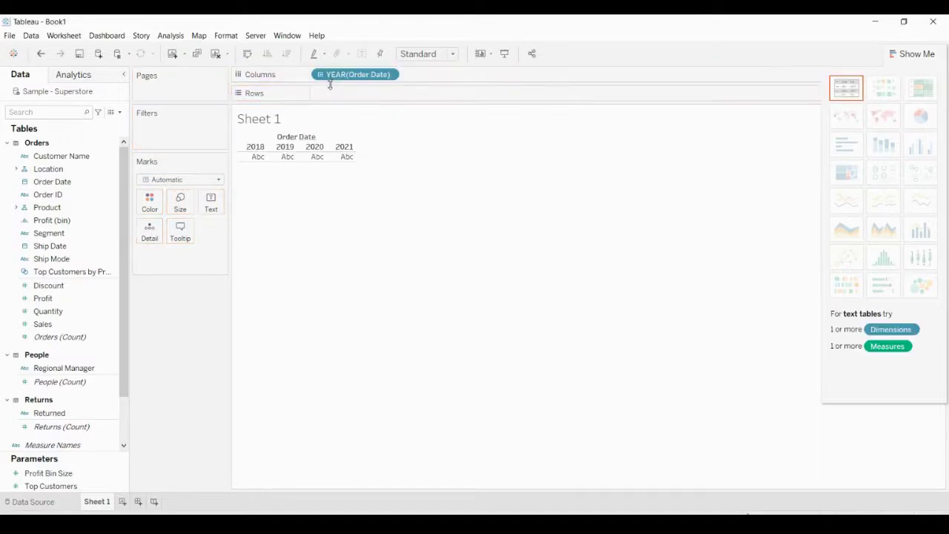
{"action": "left_click", "coordinate": [320, 74]}
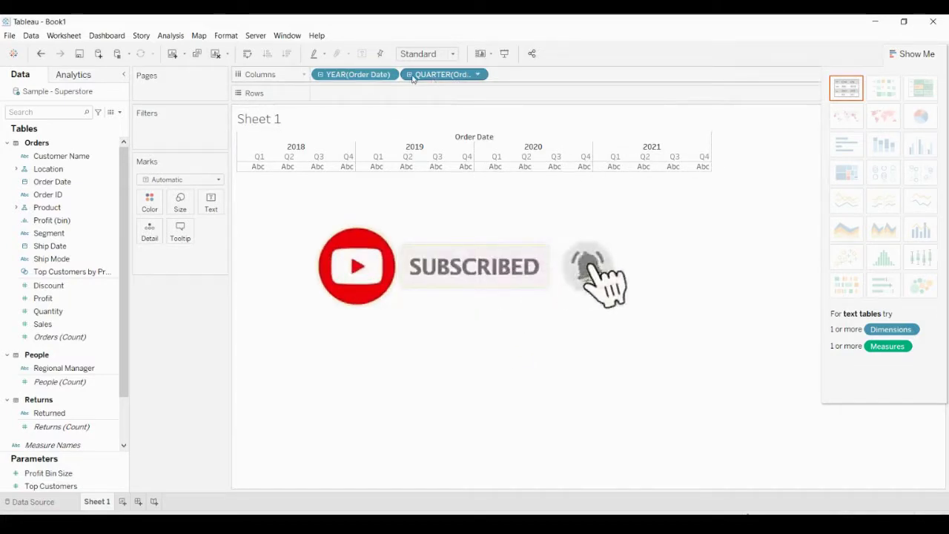
{"action": "left_click", "coordinate": [34, 324]}
{"action": "scroll", "coordinate": [33, 324], "scroll_direction": "down", "scroll_amount": 3}
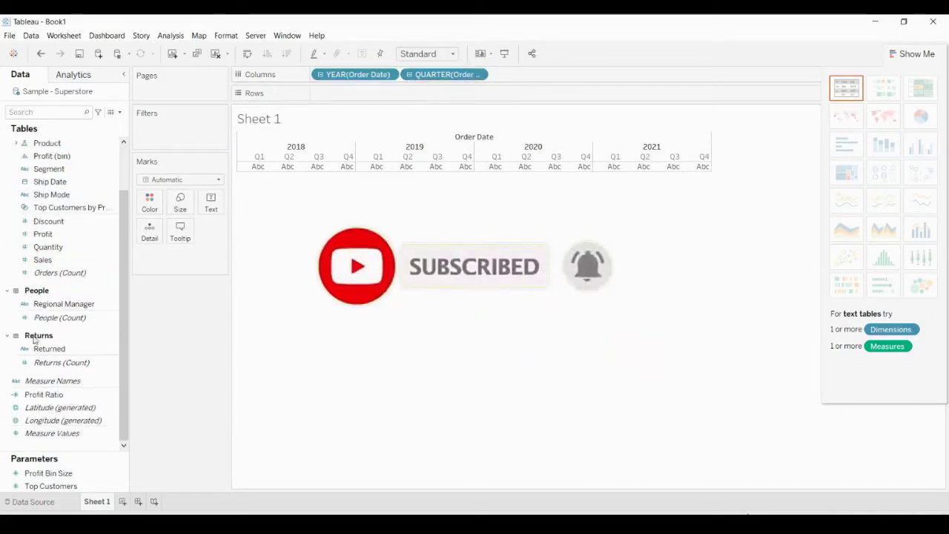
{"action": "left_click_drag", "start_coordinate": [67, 234], "coordinate": [356, 97]}
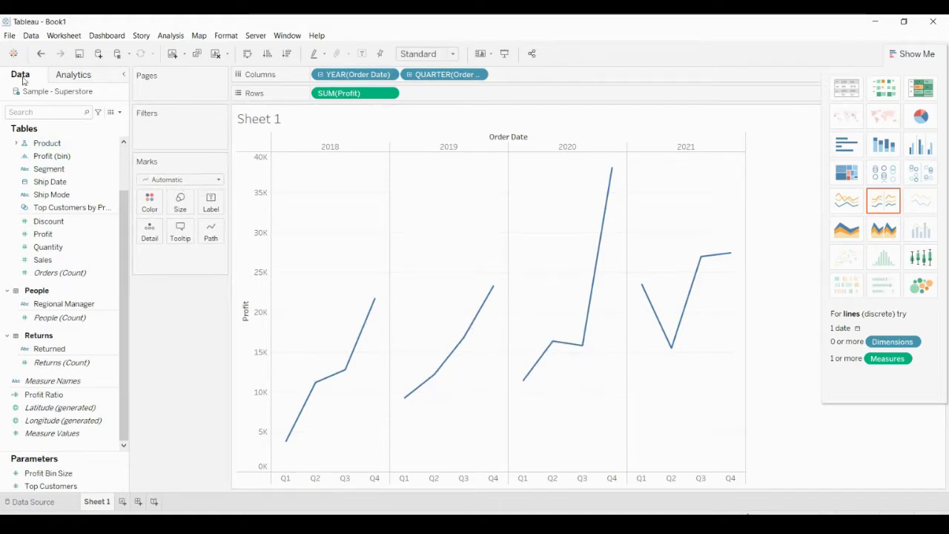
Add a Forecast from the Analytics pane so the profit line extends through 2022.
{"action": "left_click", "coordinate": [88, 79]}
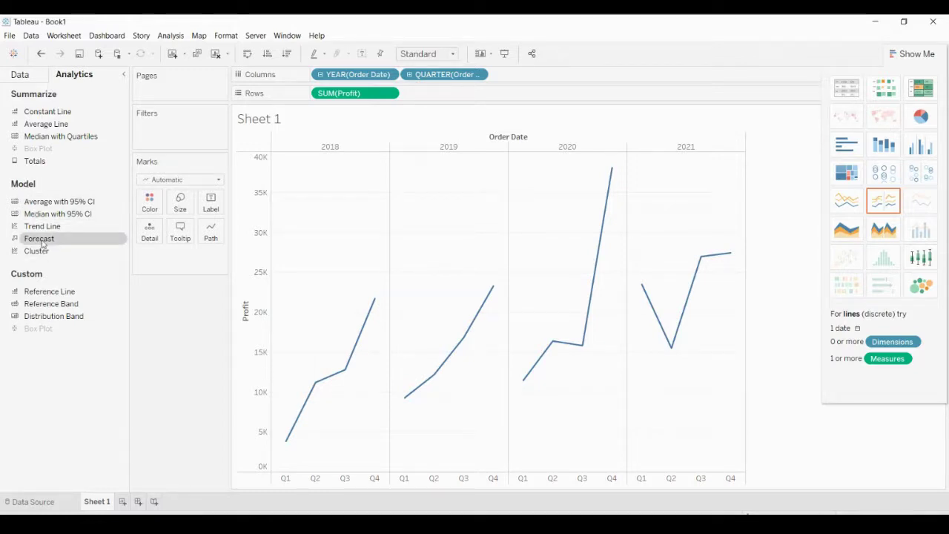
{"action": "left_click_drag", "start_coordinate": [42, 244], "coordinate": [333, 153]}
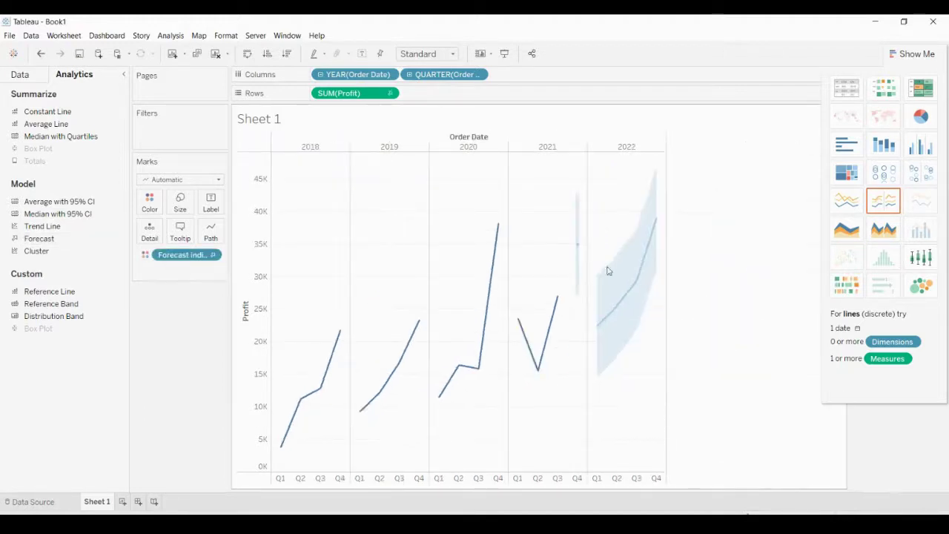
{"action": "mouse_move", "coordinate": [581, 250]}
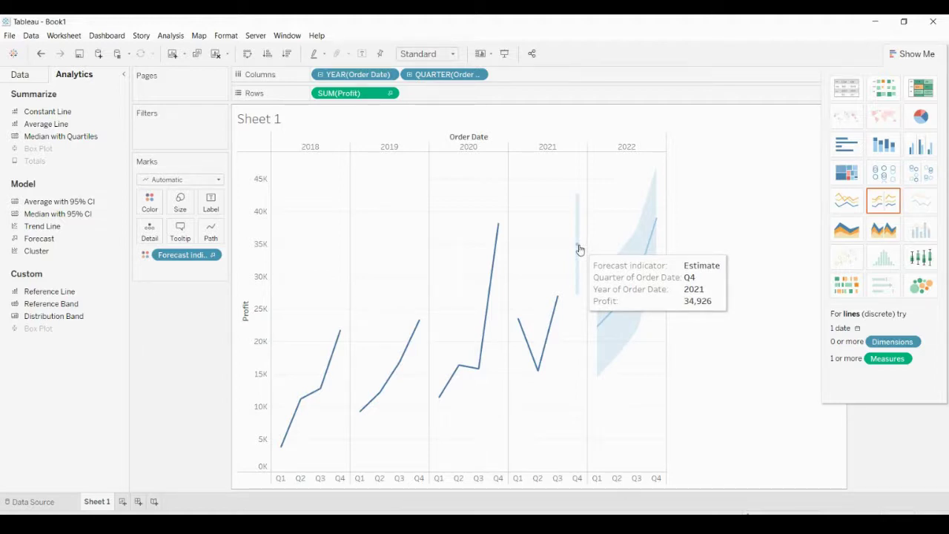
{"action": "mouse_move", "coordinate": [598, 329]}
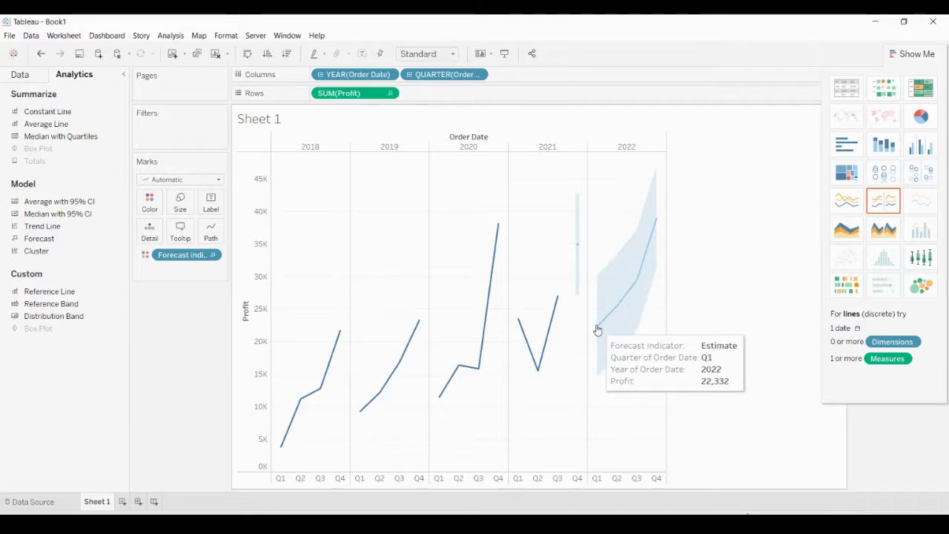
{"action": "mouse_move", "coordinate": [616, 315]}
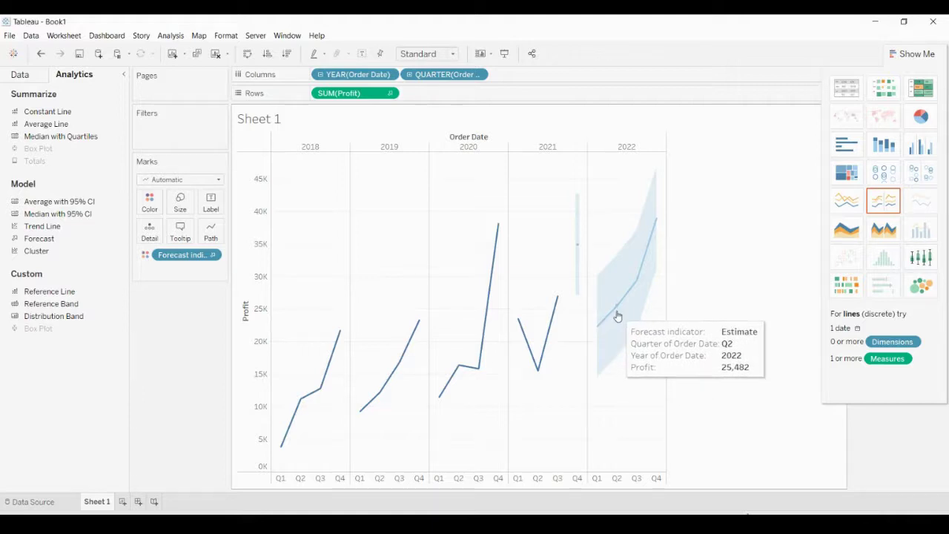
{"action": "mouse_move", "coordinate": [637, 284]}
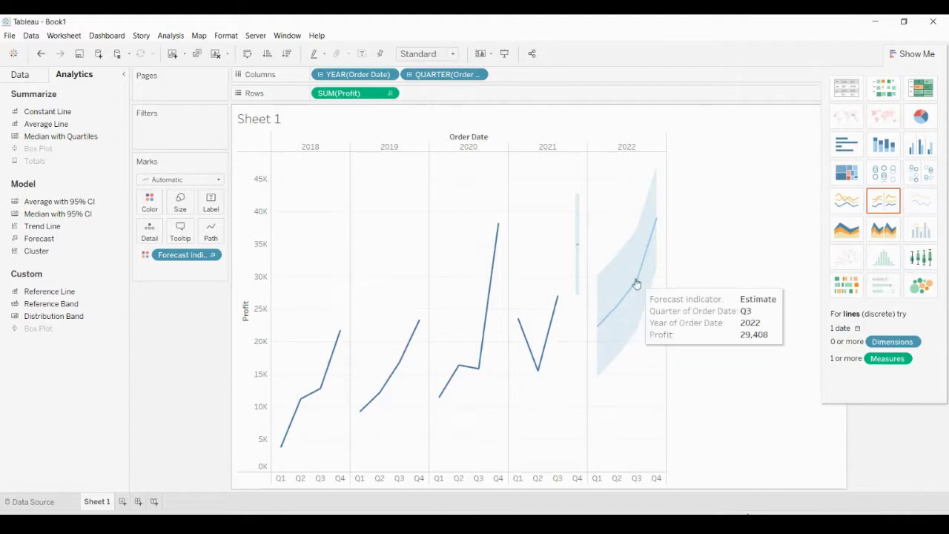
{"action": "mouse_move", "coordinate": [660, 221]}
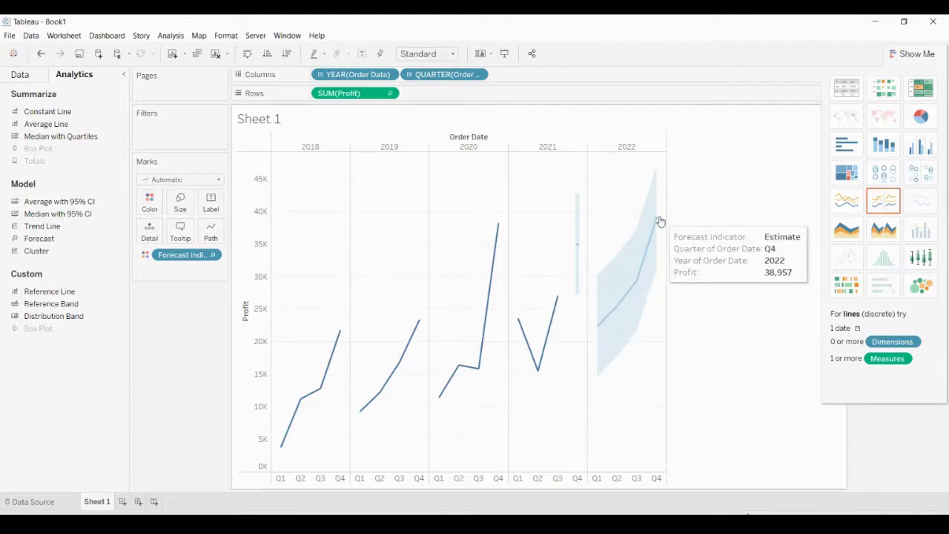
In Forecast Options, set the forecast length to exactly 3.
{"action": "left_click", "coordinate": [170, 37]}
{"action": "left_click", "coordinate": [373, 173]}
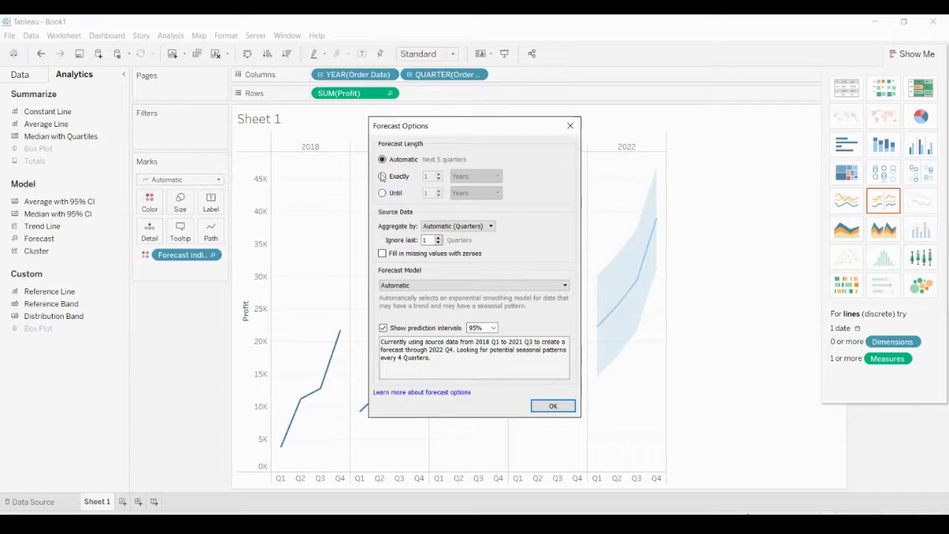
{"action": "left_click", "coordinate": [382, 176]}
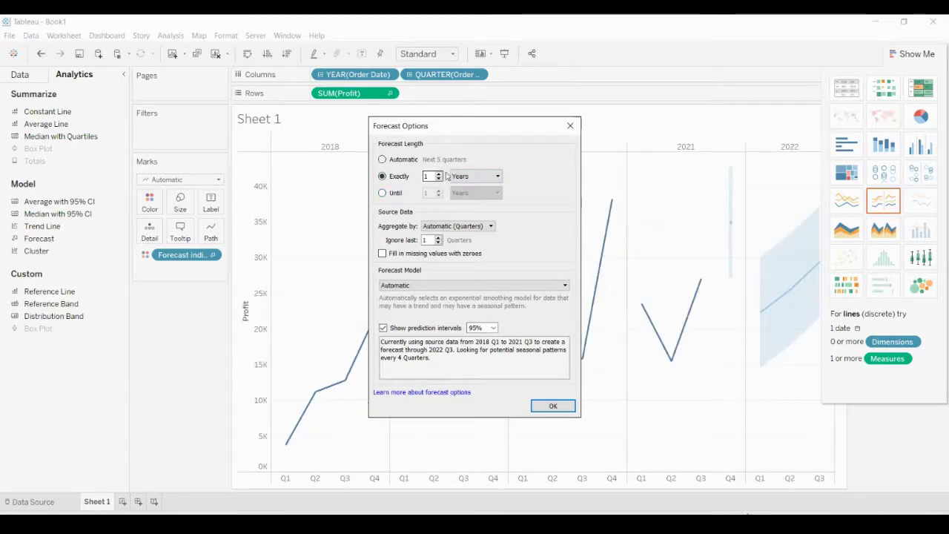
{"action": "left_click", "coordinate": [439, 174]}
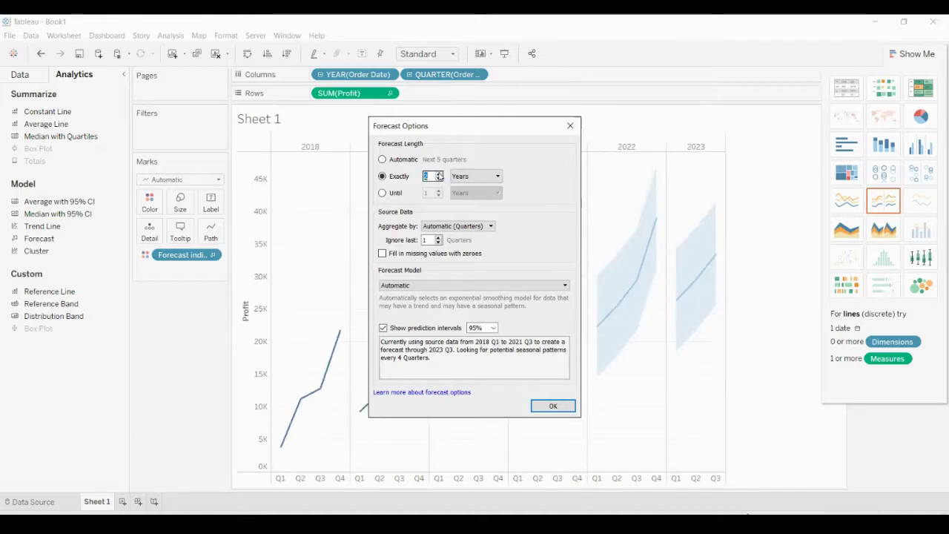
{"action": "left_click", "coordinate": [440, 174]}
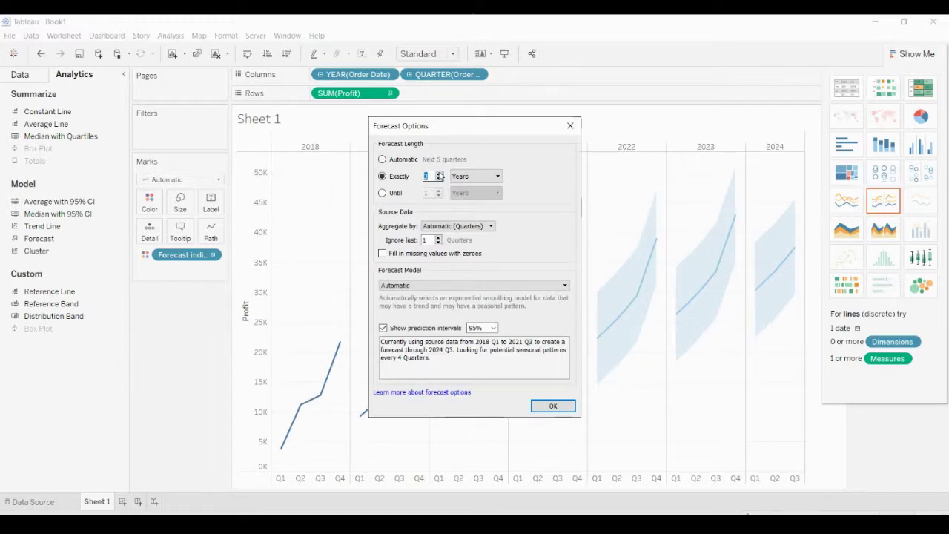
Change the exact length's unit to months, then switch to forecasting until 1 year.
{"action": "left_click", "coordinate": [493, 177]}
{"action": "left_click", "coordinate": [481, 197]}
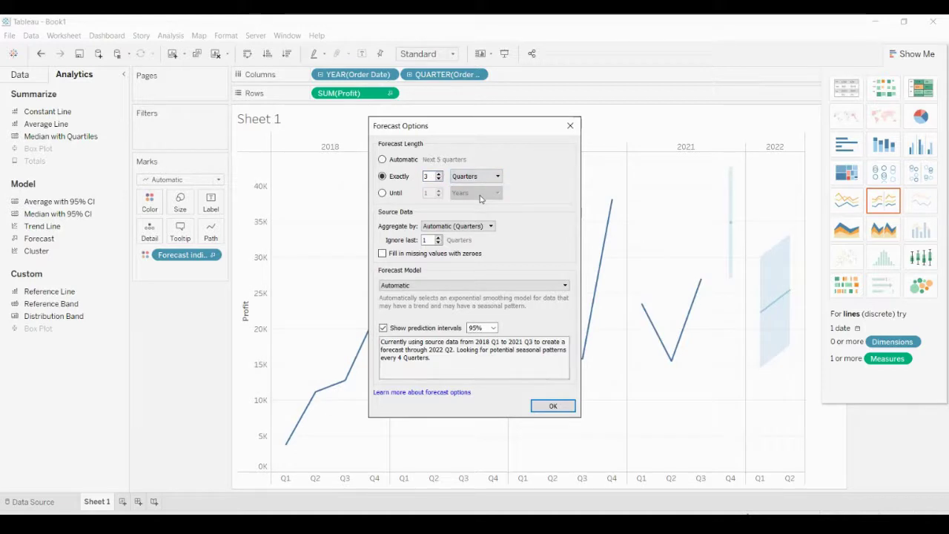
{"action": "left_click", "coordinate": [475, 177]}
{"action": "left_click", "coordinate": [478, 208]}
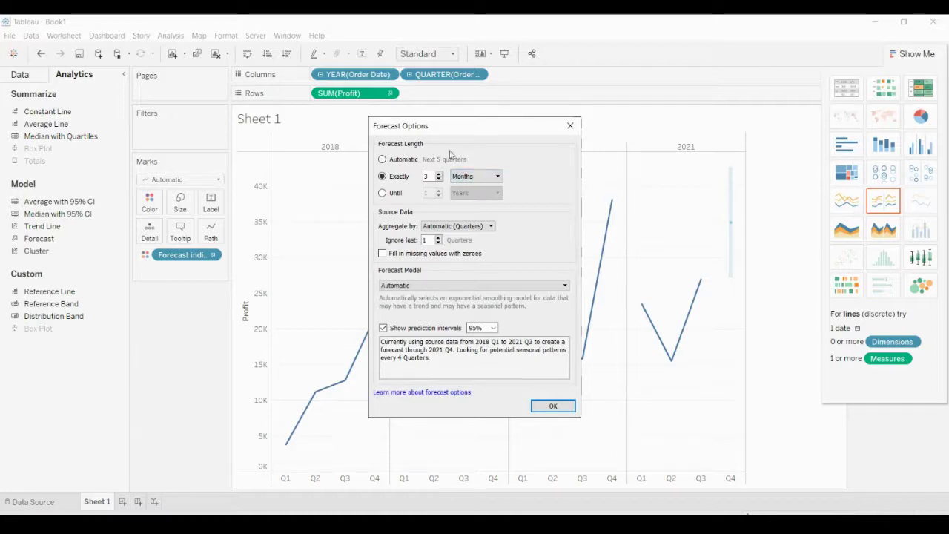
{"action": "left_click", "coordinate": [382, 195]}
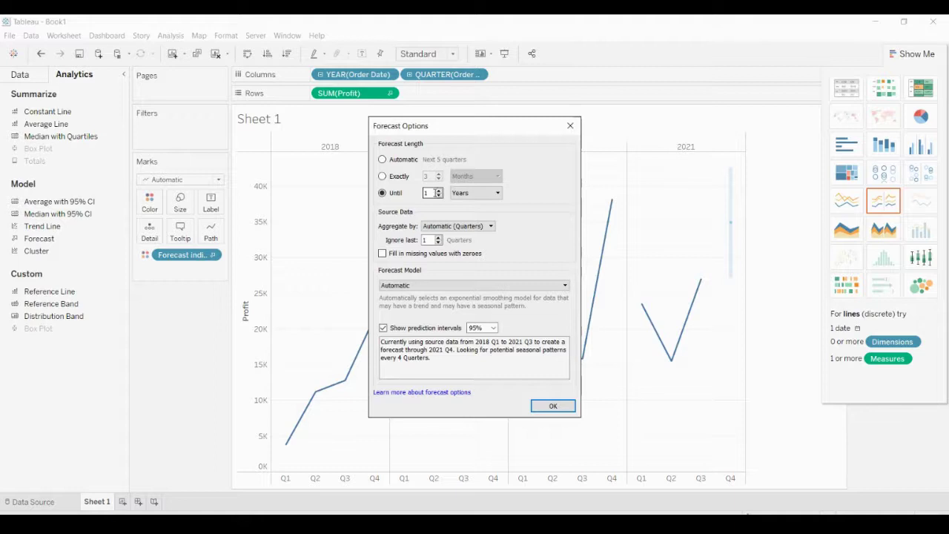
Try Exactly and Until 2 Quarters, then settle on Automatic (next 5 quarters).
{"action": "left_click", "coordinate": [383, 160]}
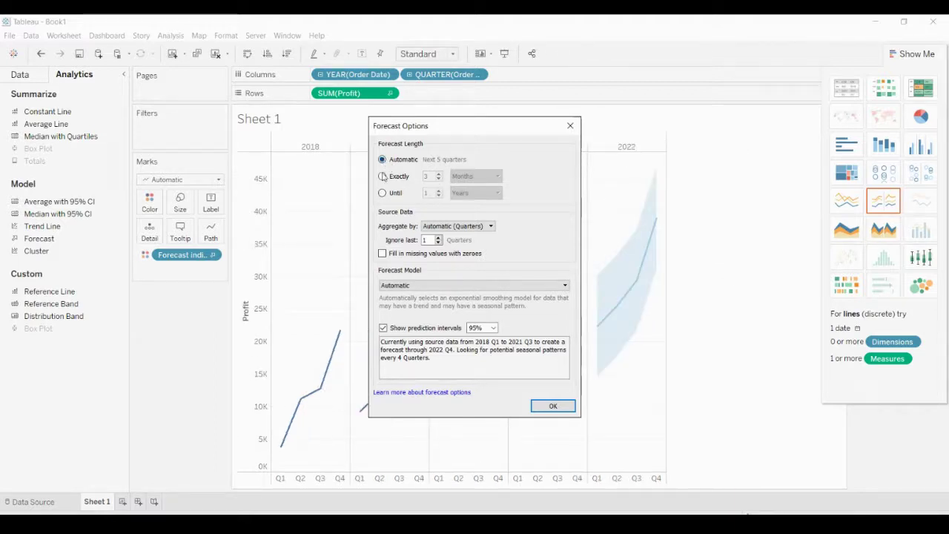
{"action": "left_click", "coordinate": [383, 176]}
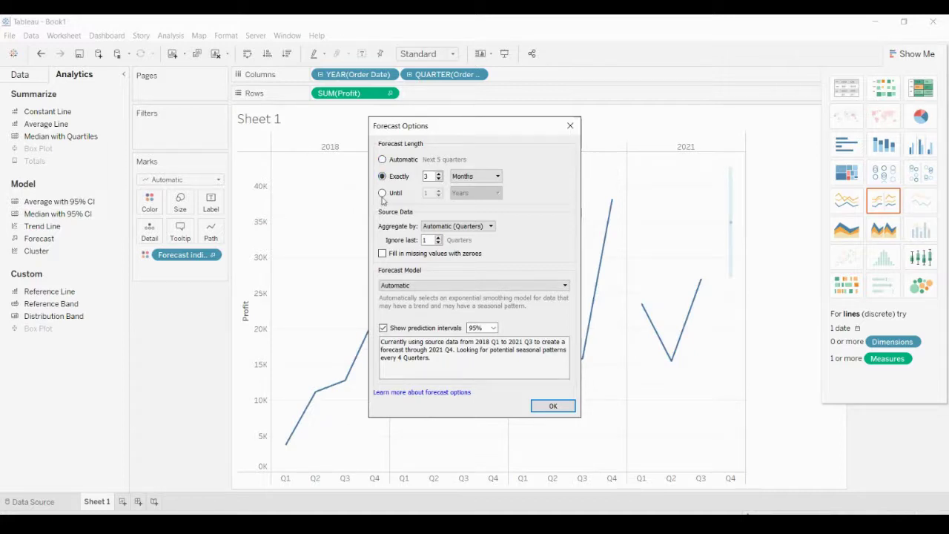
{"action": "left_click", "coordinate": [382, 195]}
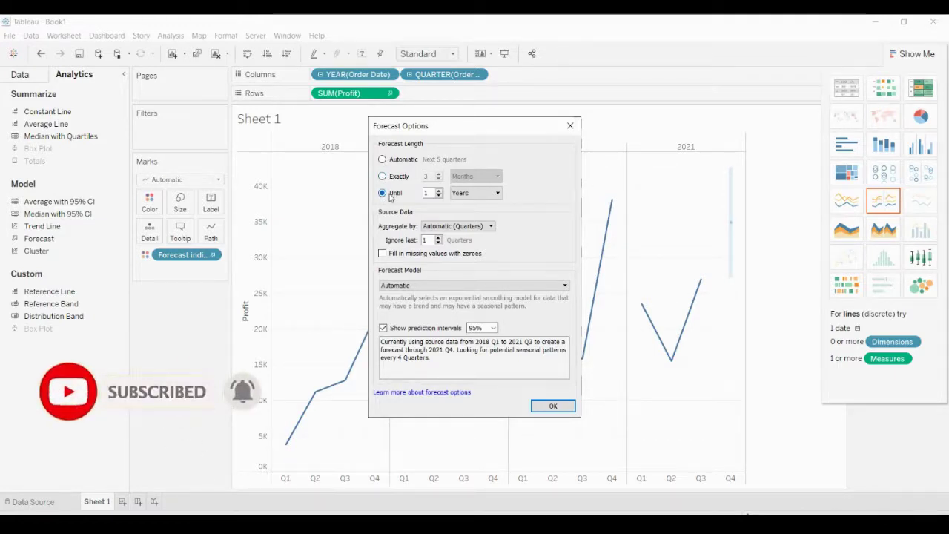
{"action": "left_click", "coordinate": [439, 190]}
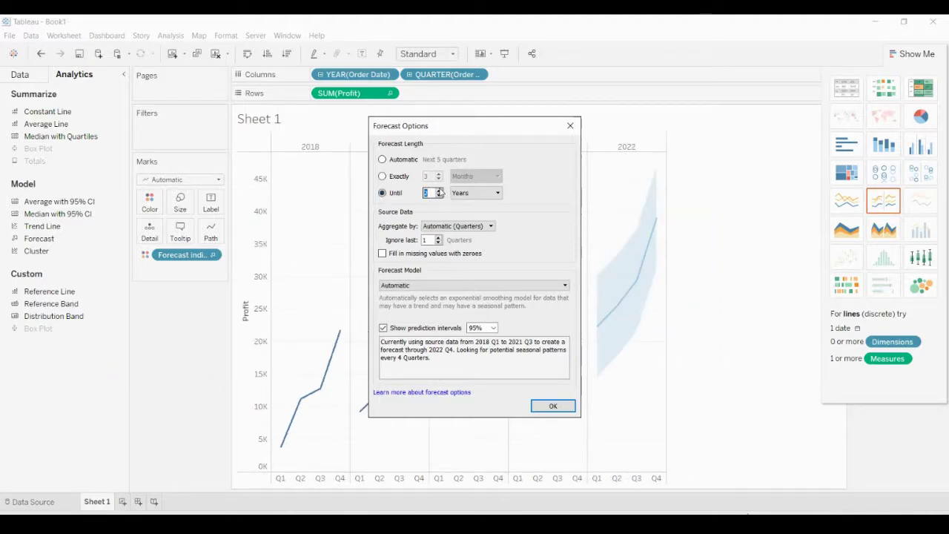
{"action": "left_click", "coordinate": [495, 192]}
{"action": "left_click", "coordinate": [492, 215]}
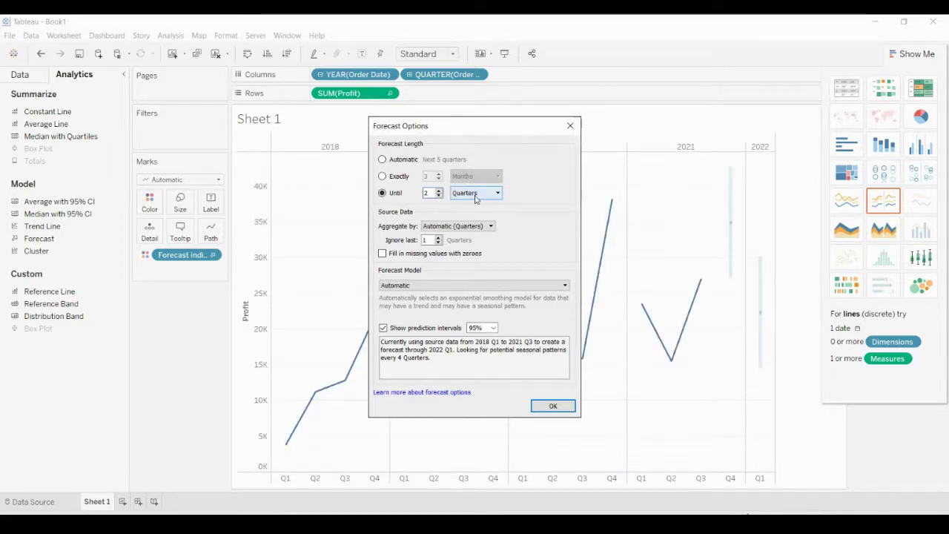
{"action": "left_click", "coordinate": [382, 159]}
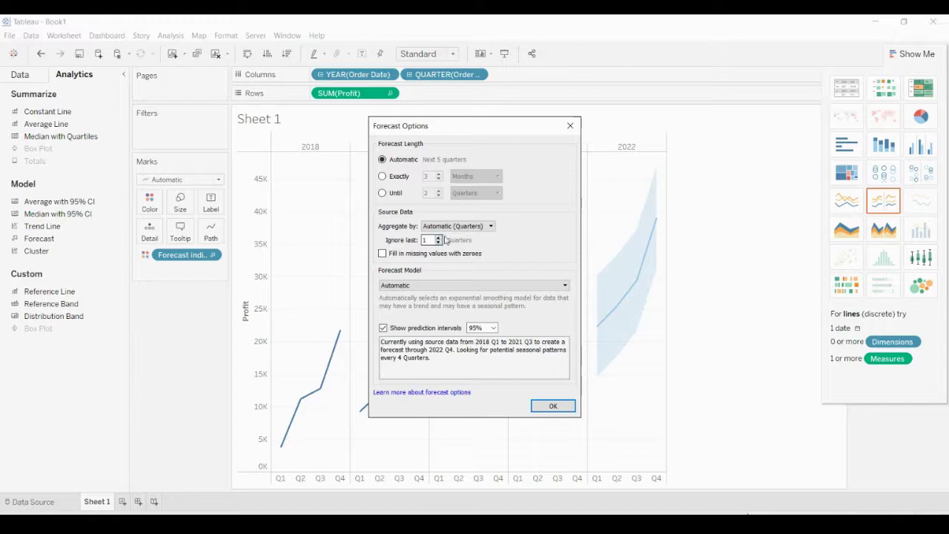
{"action": "scroll", "coordinate": [460, 229], "scroll_direction": "down", "scroll_amount": 1}
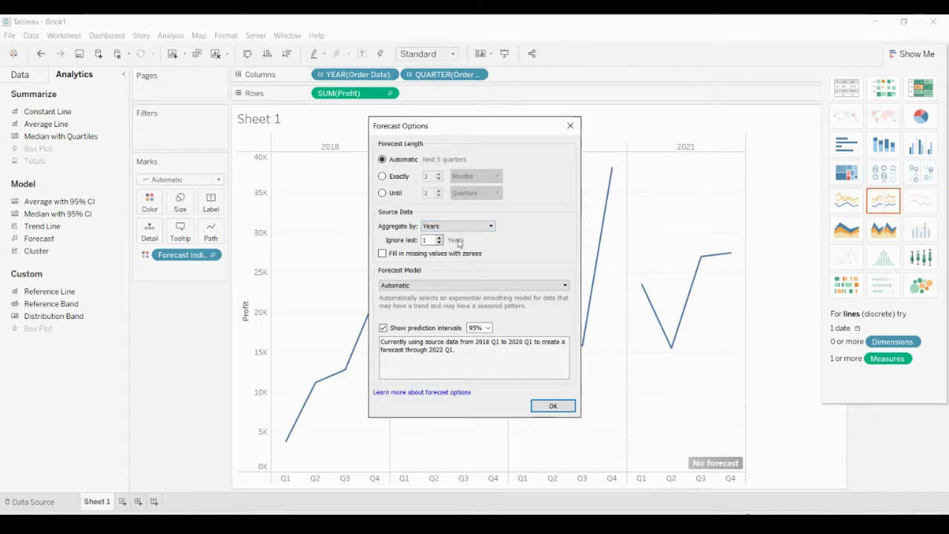
{"action": "scroll", "coordinate": [459, 229], "scroll_direction": "up", "scroll_amount": 1}
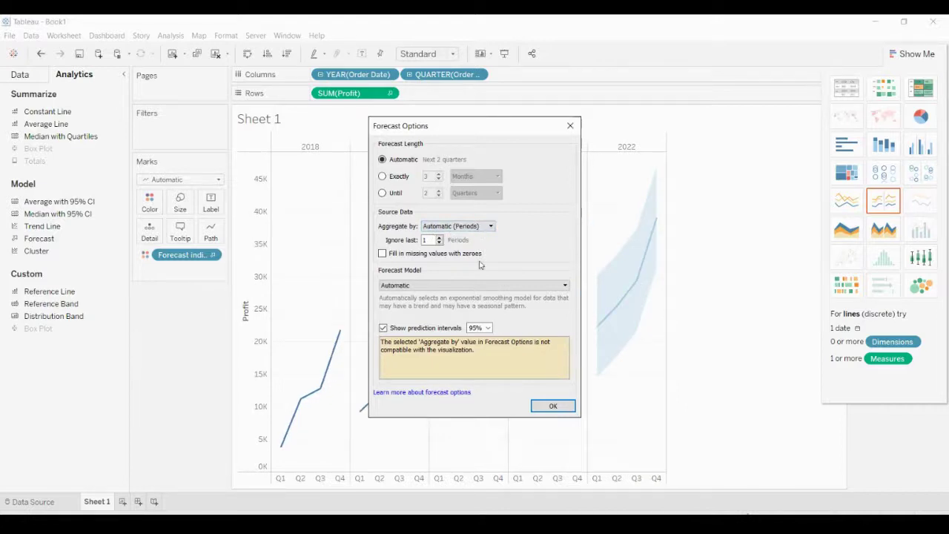
{"action": "left_click", "coordinate": [382, 254]}
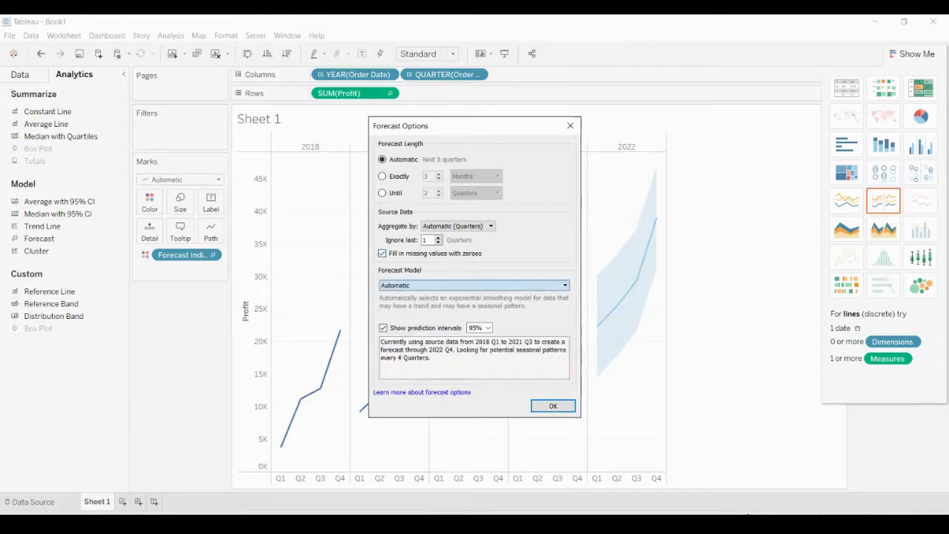
{"action": "left_click", "coordinate": [382, 254]}
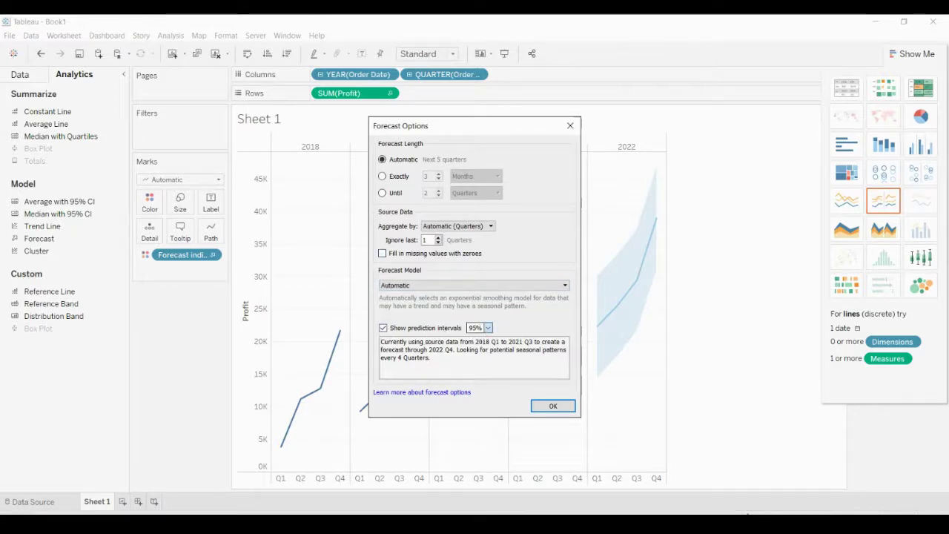
Set prediction intervals to 90%, apply the forecast settings, and return to the Data pane.
{"action": "left_click", "coordinate": [489, 328]}
{"action": "left_click", "coordinate": [475, 360]}
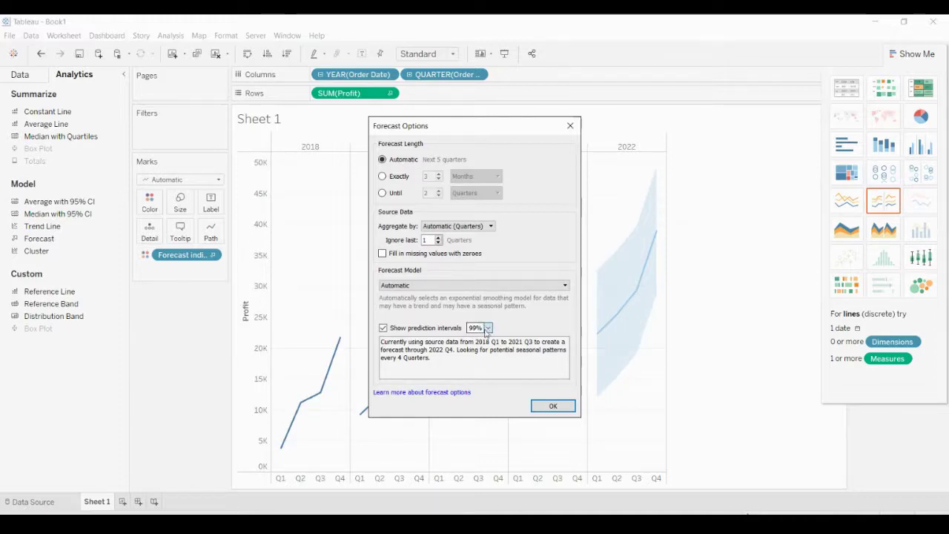
{"action": "scroll", "coordinate": [487, 332], "scroll_direction": "up", "scroll_amount": 2}
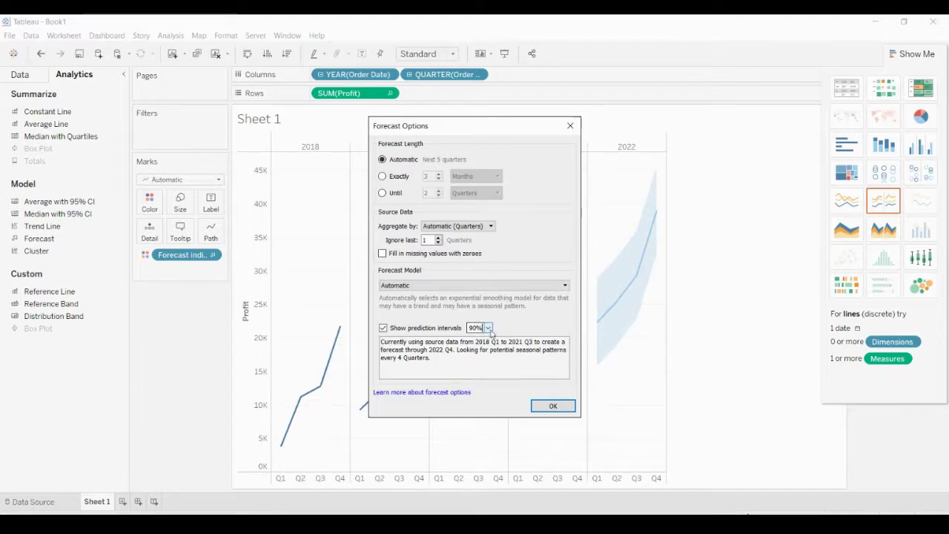
{"action": "left_click", "coordinate": [552, 405]}
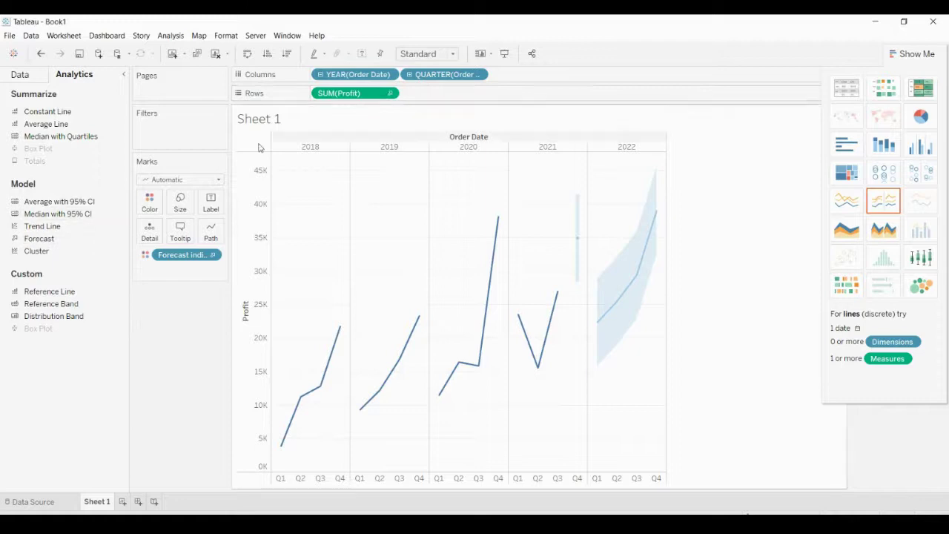
{"action": "left_click", "coordinate": [30, 78]}
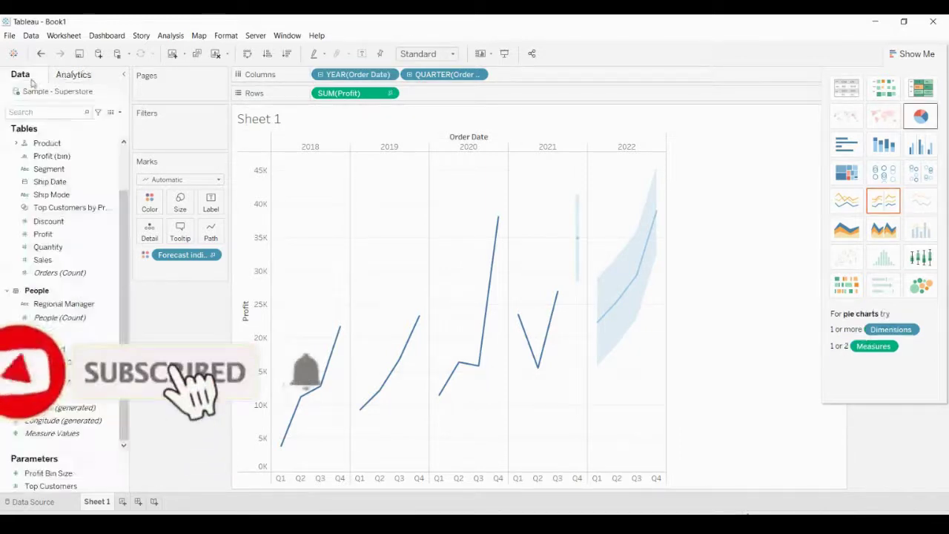